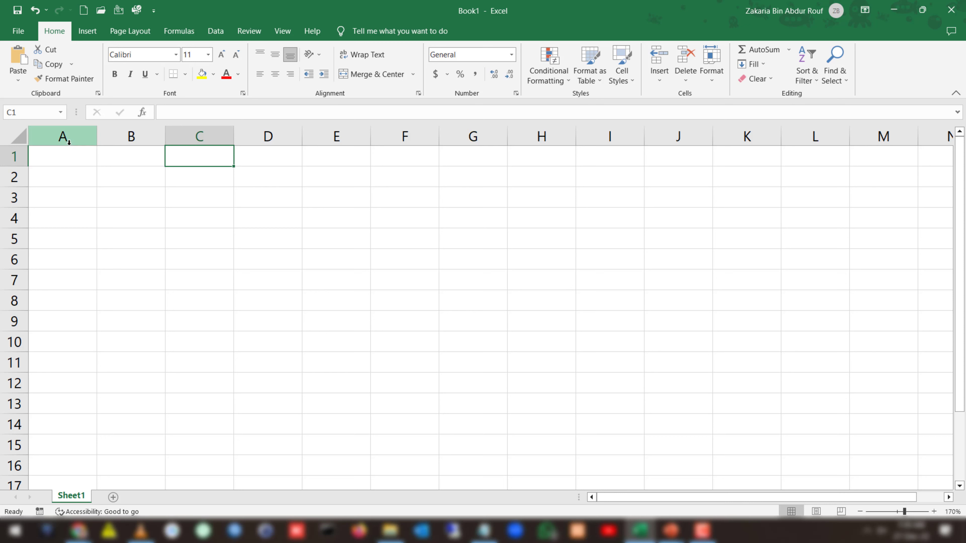
Select columns A, B, D, E and F one at a time, followed by the whole of row 1.
{"action": "left_click", "coordinate": [79, 139]}
{"action": "left_click", "coordinate": [124, 137]}
{"action": "left_click", "coordinate": [258, 138]}
{"action": "left_click", "coordinate": [326, 138]}
{"action": "left_click", "coordinate": [399, 137]}
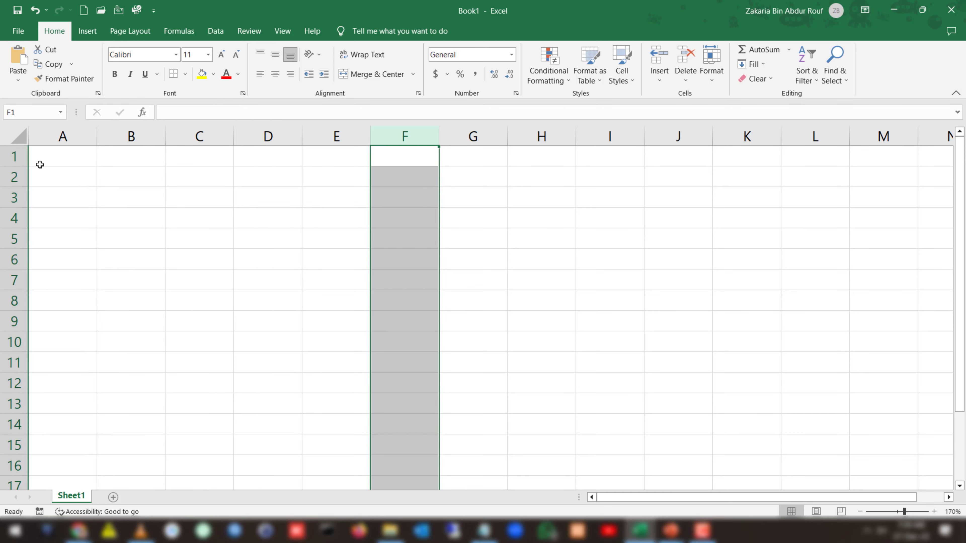
{"action": "left_click", "coordinate": [14, 157]}
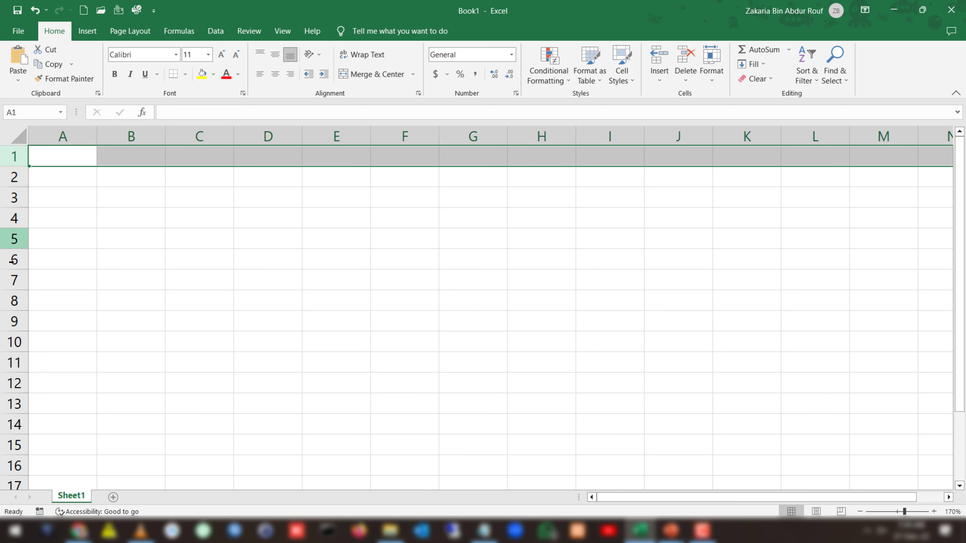
Select cells A3 and B2 individually, and go to cell C3 by entering its reference.
{"action": "left_click", "coordinate": [82, 201]}
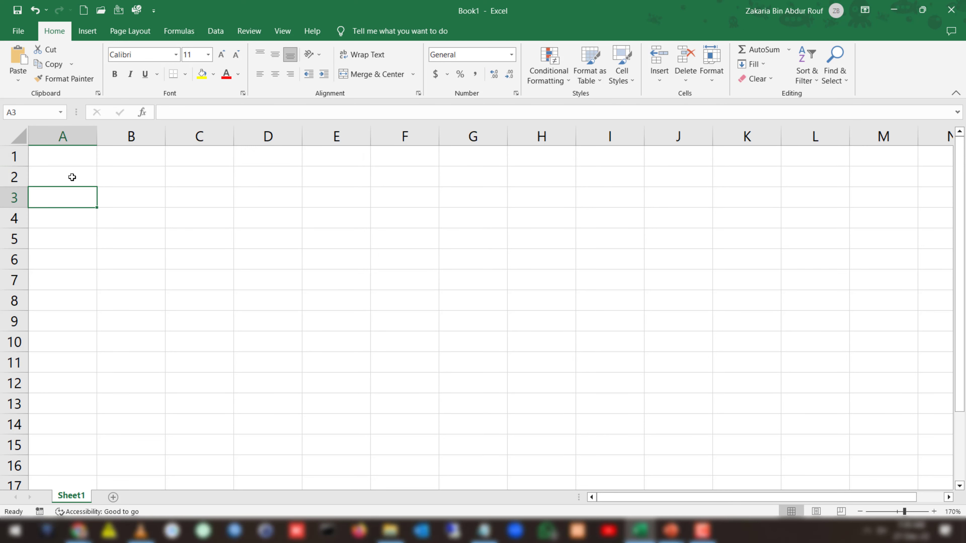
{"action": "left_click", "coordinate": [118, 178]}
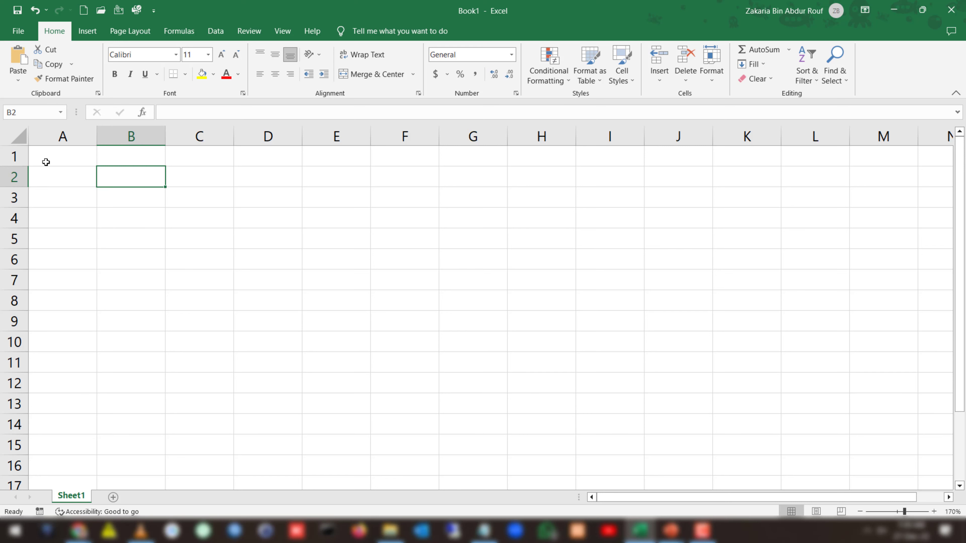
{"action": "left_click", "coordinate": [26, 113]}
{"action": "left_click", "coordinate": [46, 114]}
{"action": "key", "text": "BackSpace"}
{"action": "key", "text": "BackSpace"}
{"action": "type", "text": "c3"}
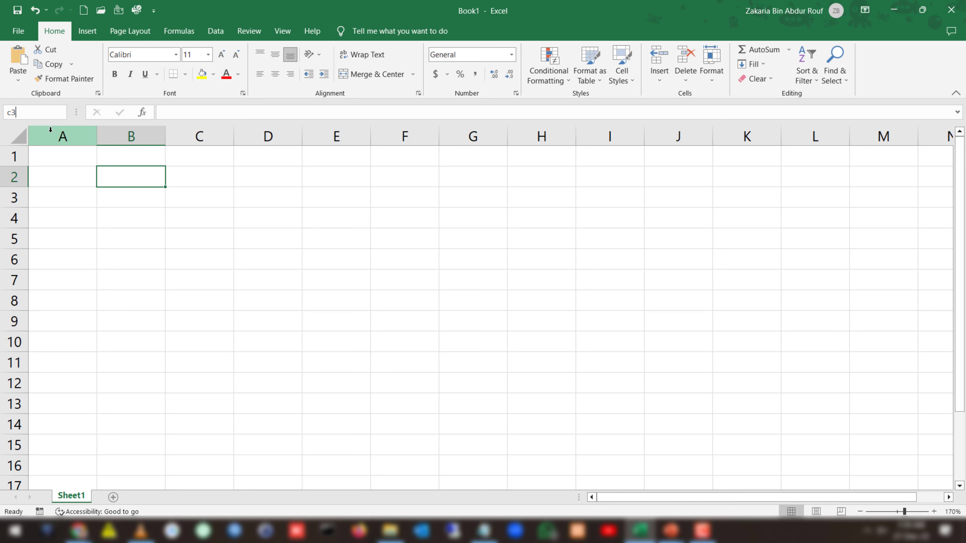
{"action": "key", "text": "Return"}
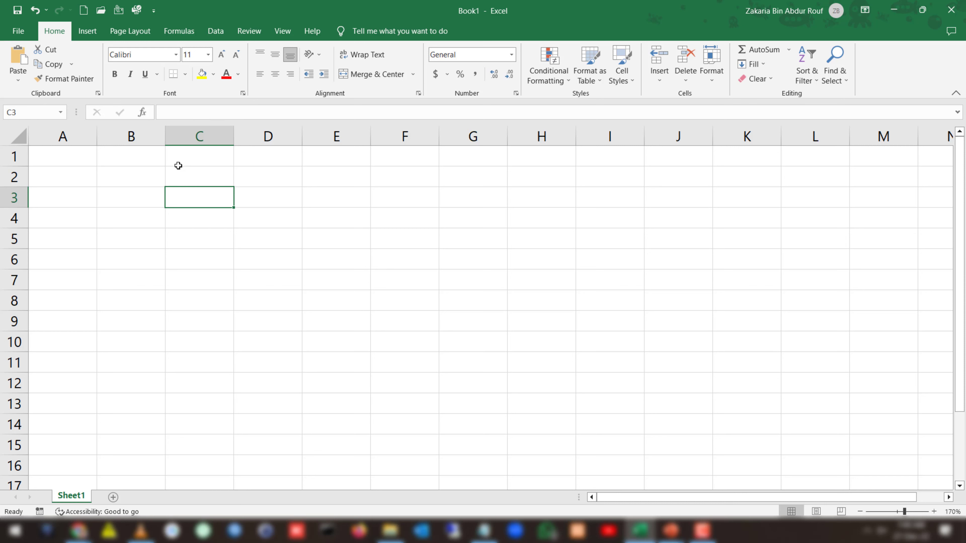
{"action": "key", "text": "F9"}
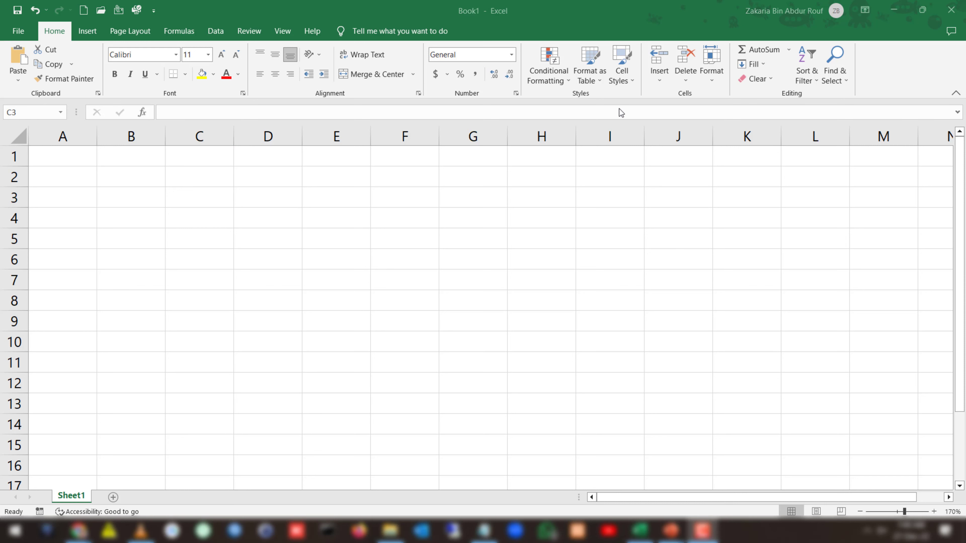
Enter the heading "Serial Number" in cell B2.
{"action": "left_click", "coordinate": [139, 180]}
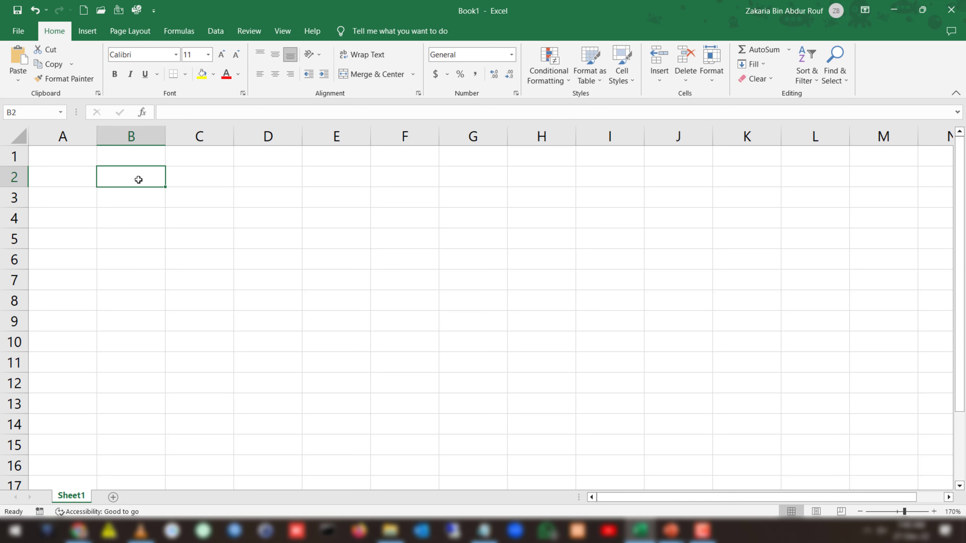
{"action": "type", "text": "S"}
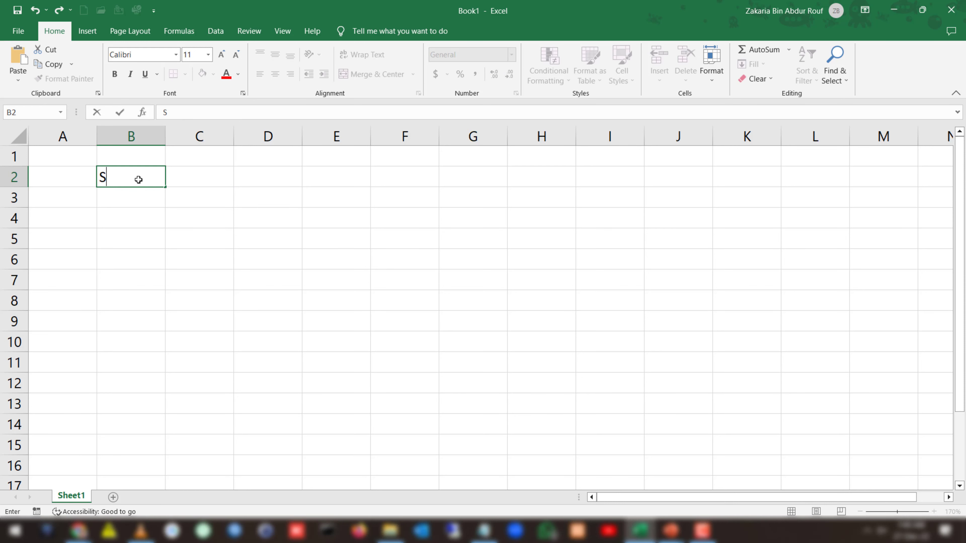
{"action": "type", "text": "erial Number"}
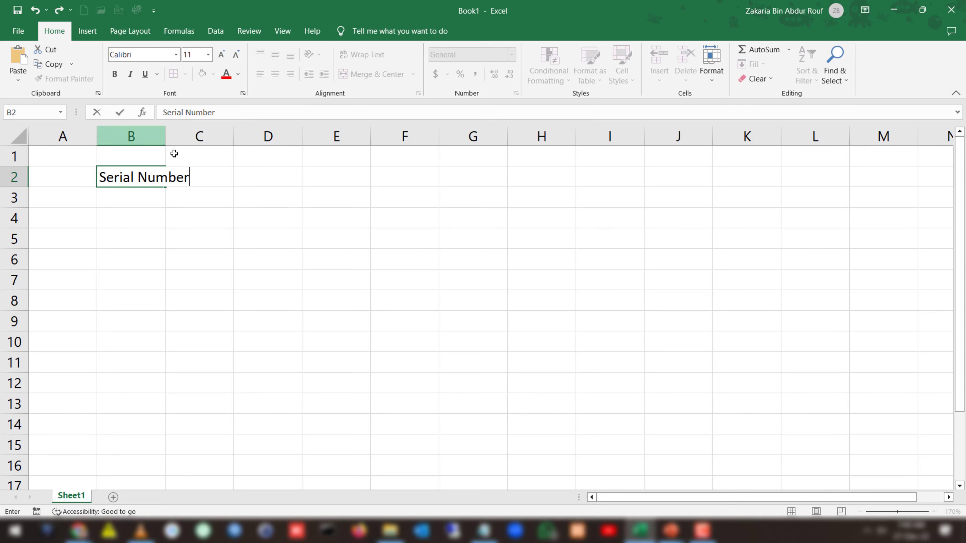
{"action": "left_click", "coordinate": [175, 155]}
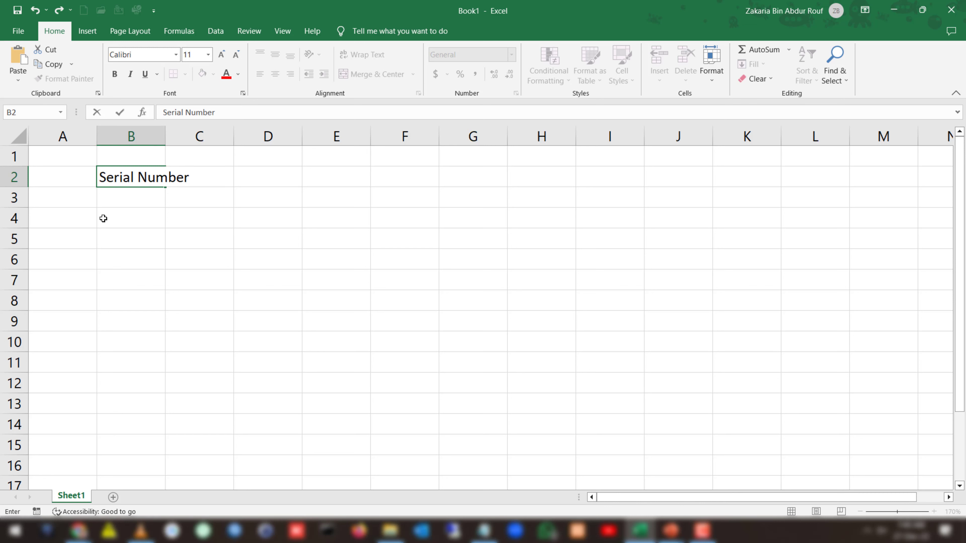
Widen column B so that the Serial Number heading fits inside its cell.
{"action": "left_click", "coordinate": [142, 179]}
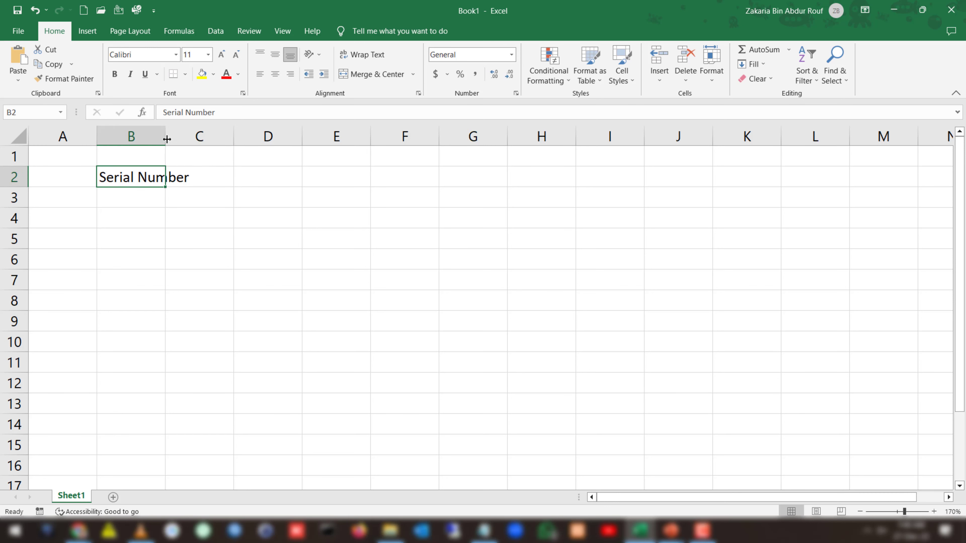
{"action": "left_click_drag", "start_coordinate": [167, 140], "coordinate": [202, 136]}
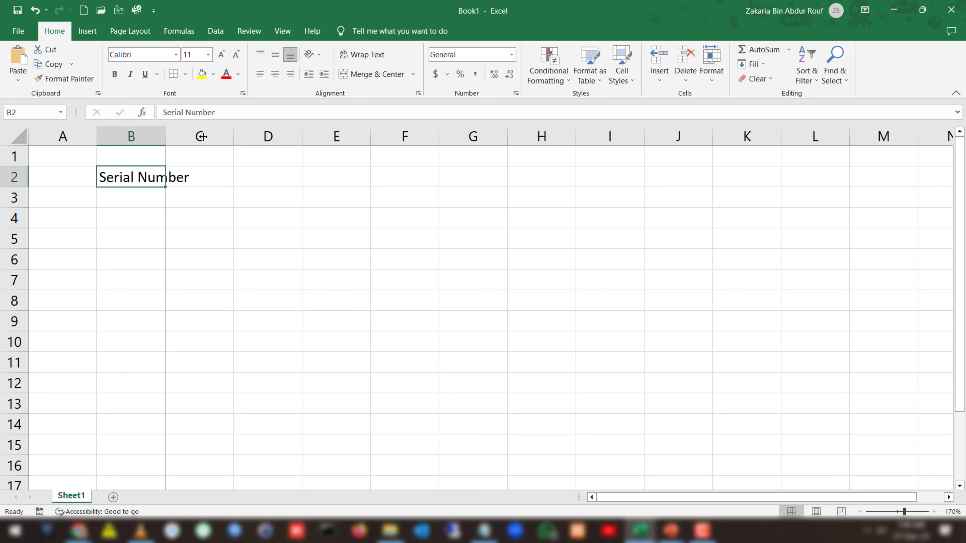
{"action": "left_click_drag", "start_coordinate": [201, 136], "coordinate": [201, 136]}
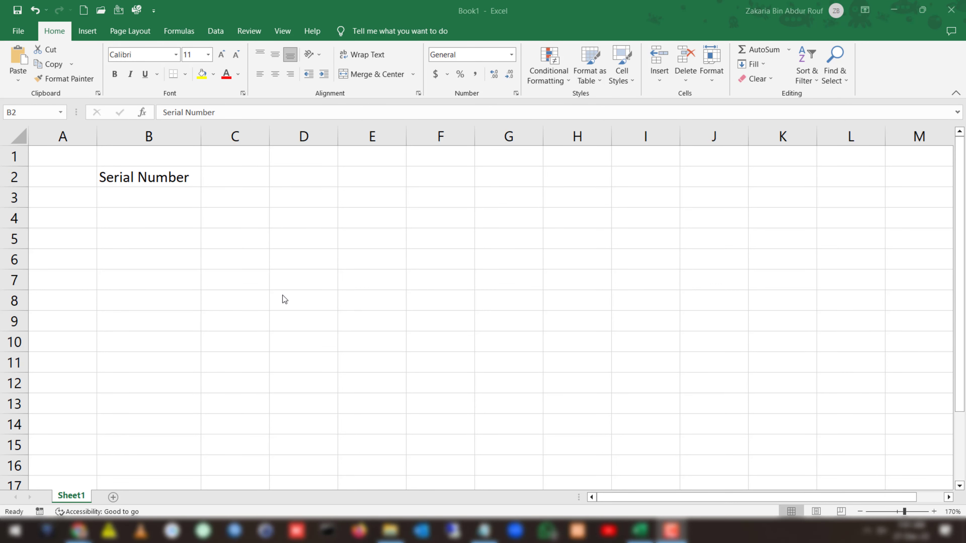
Format the Serial Number heading in B2 as bold and italic with a double underline.
{"action": "left_click", "coordinate": [173, 179]}
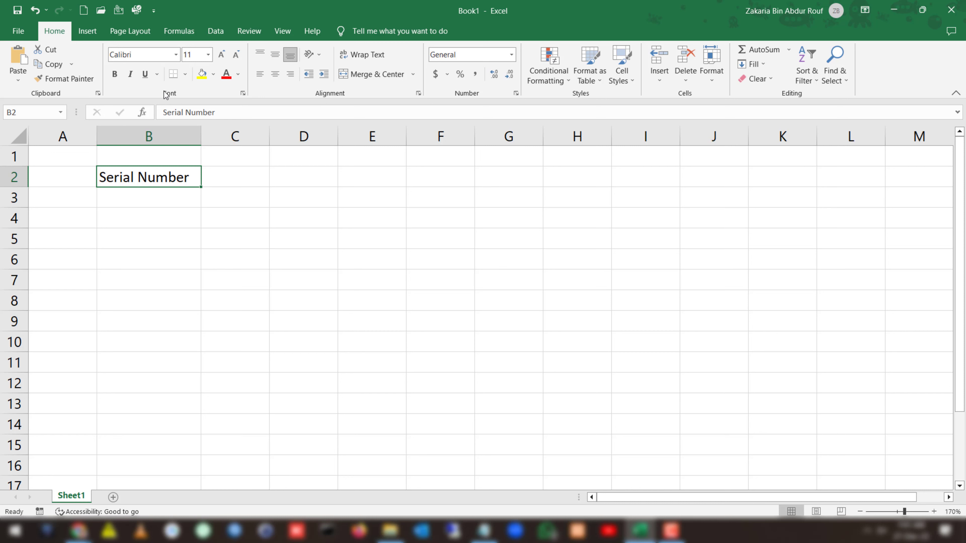
{"action": "left_click", "coordinate": [117, 78]}
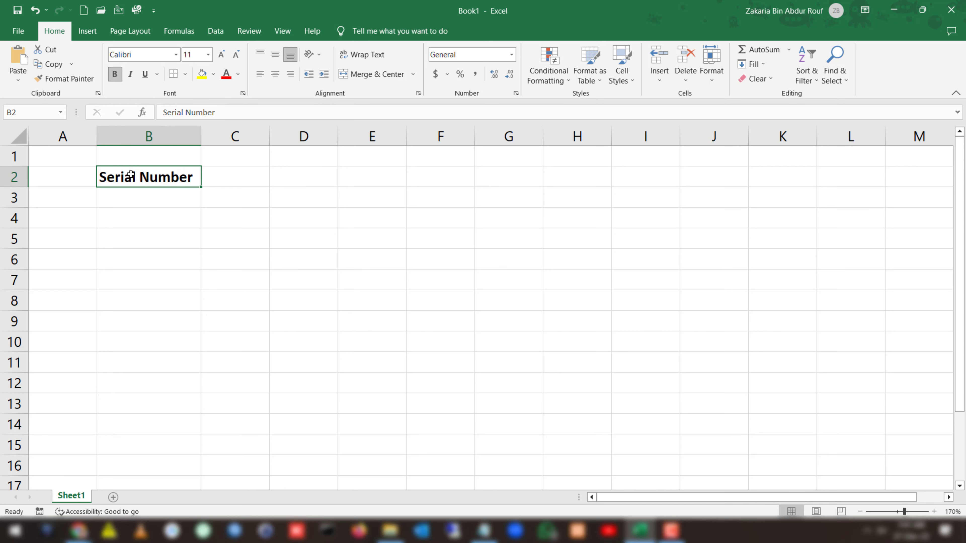
{"action": "left_click", "coordinate": [133, 78]}
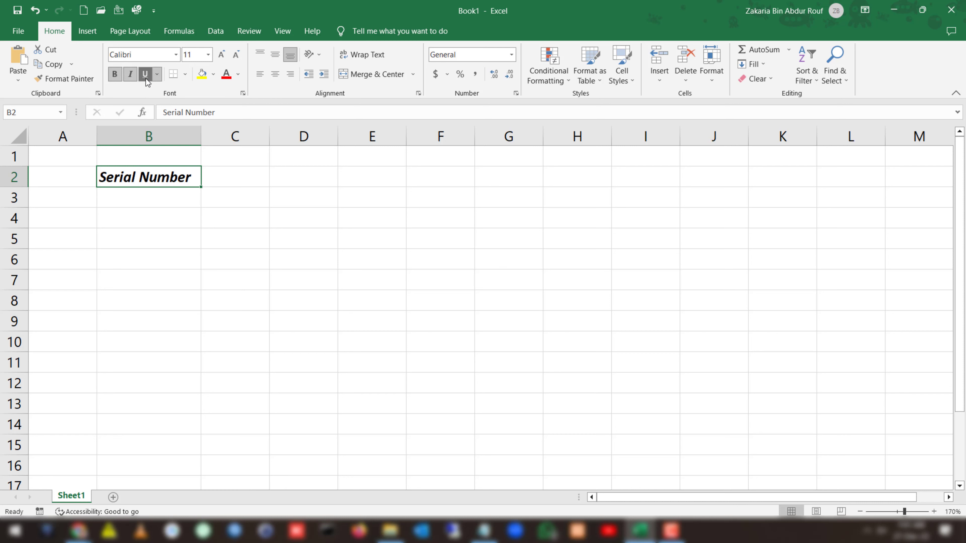
{"action": "left_click", "coordinate": [145, 79]}
{"action": "left_click", "coordinate": [157, 75]}
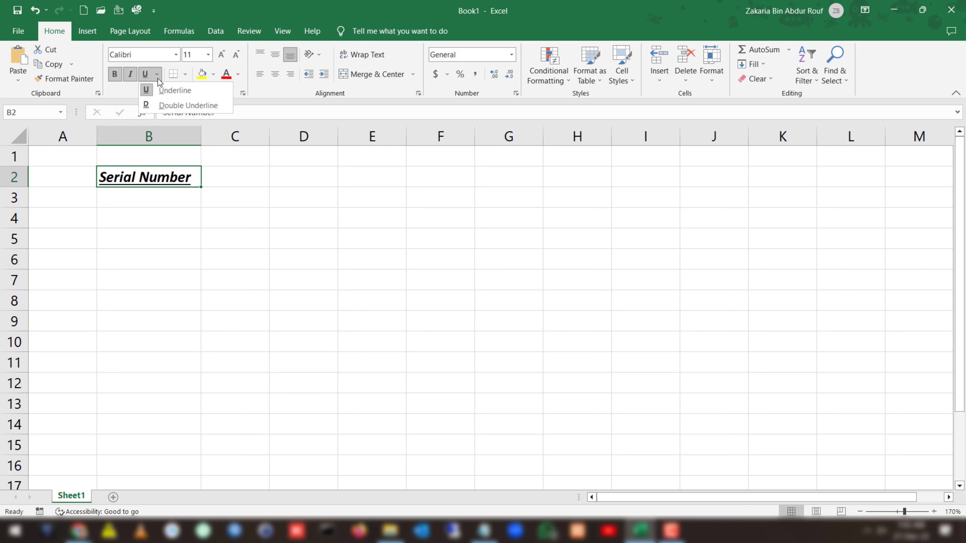
{"action": "left_click", "coordinate": [162, 105]}
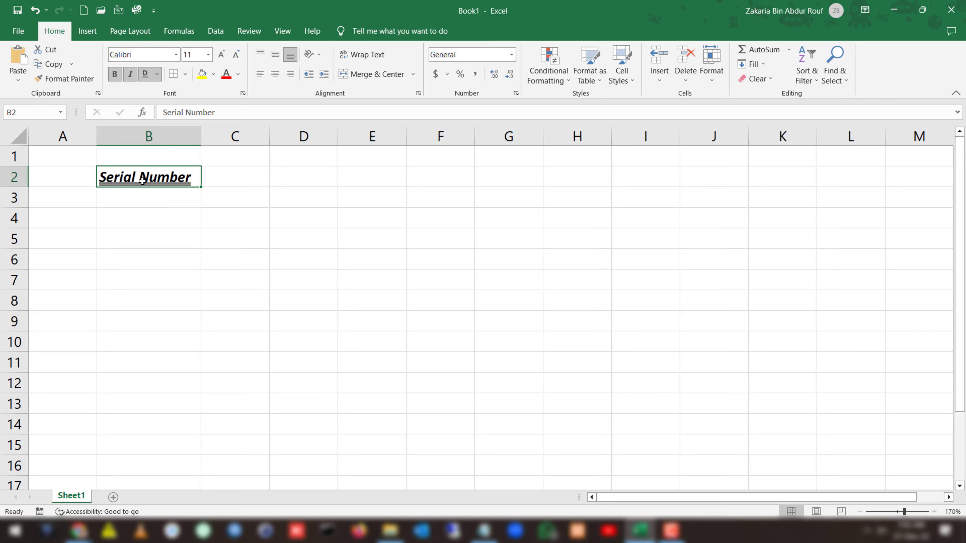
Change the font of the heading in B2 to Arial Black and set its size to 26.
{"action": "left_click", "coordinate": [176, 54]}
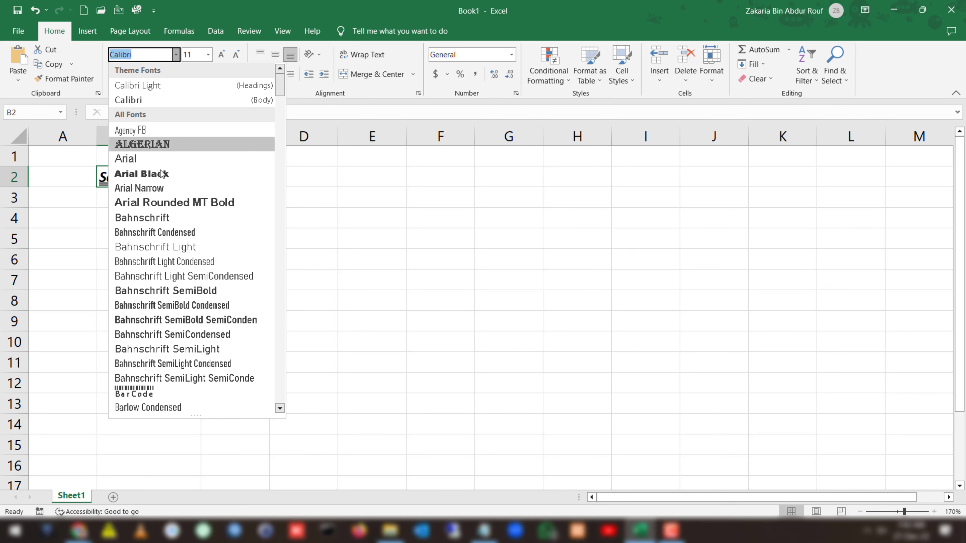
{"action": "left_click", "coordinate": [159, 146]}
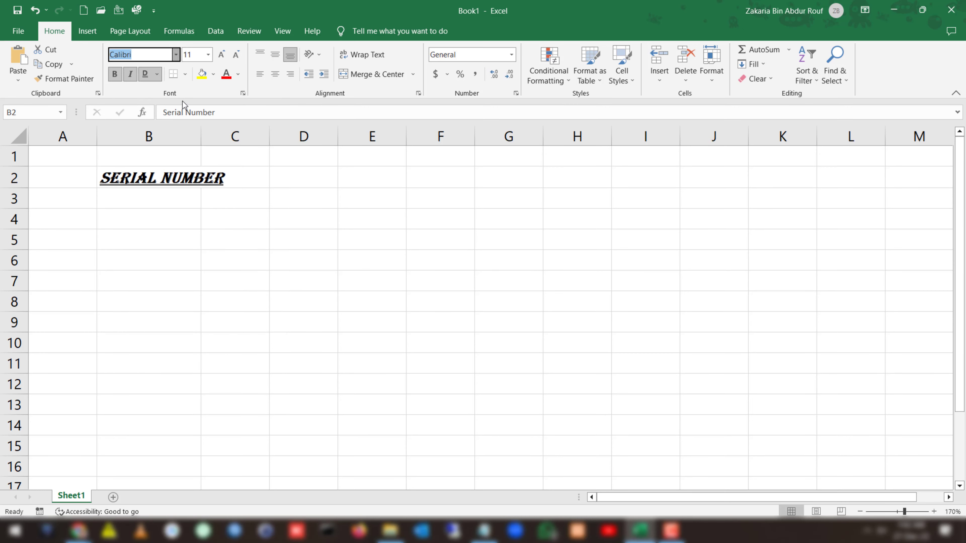
{"action": "left_click", "coordinate": [208, 55]}
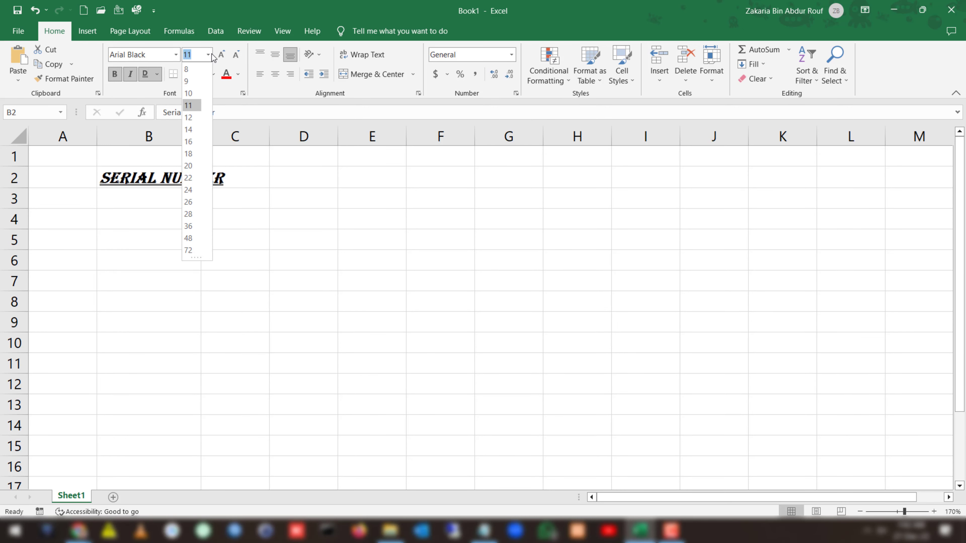
{"action": "left_click", "coordinate": [192, 166]}
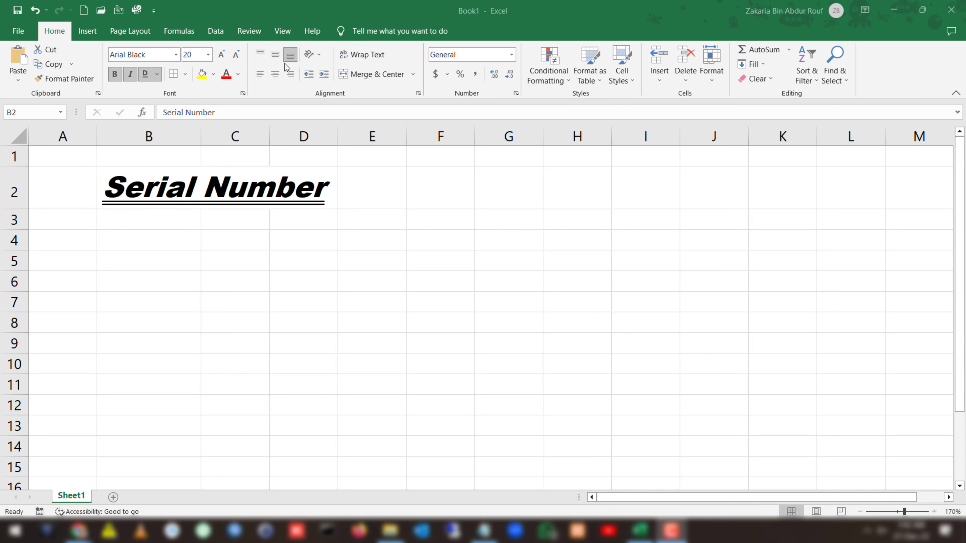
{"action": "left_click", "coordinate": [235, 11]}
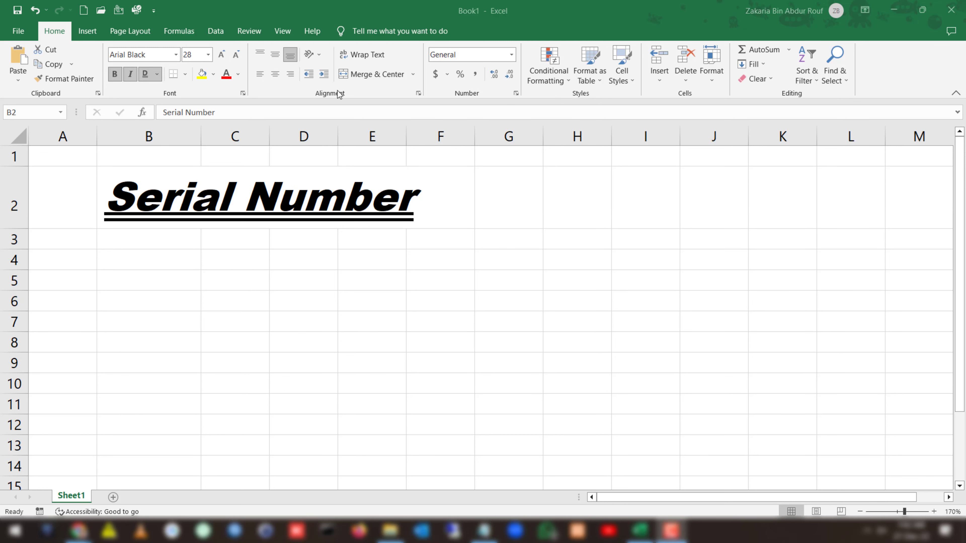
{"action": "left_click", "coordinate": [236, 55]}
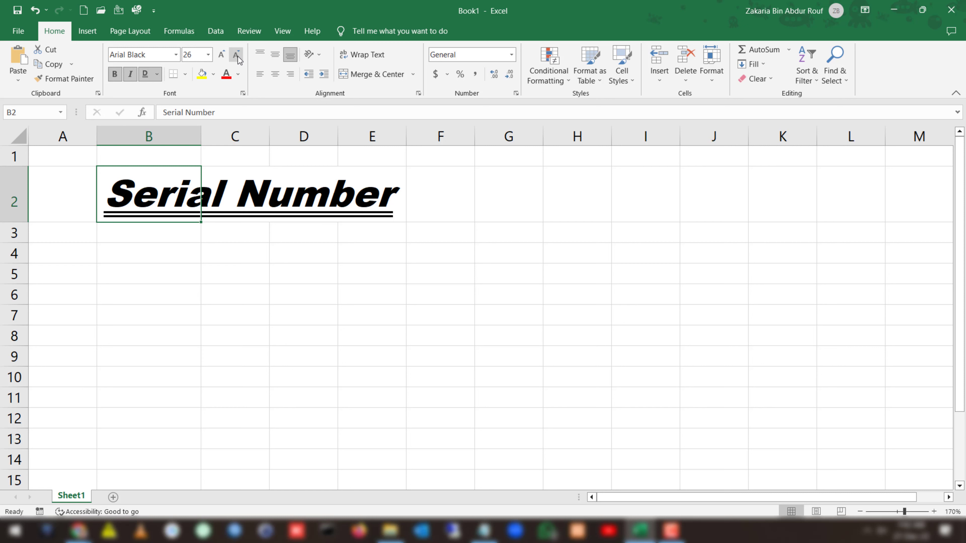
Add a bottom border to cell B2 and widen column B to hold the enlarged heading.
{"action": "left_click", "coordinate": [186, 75]}
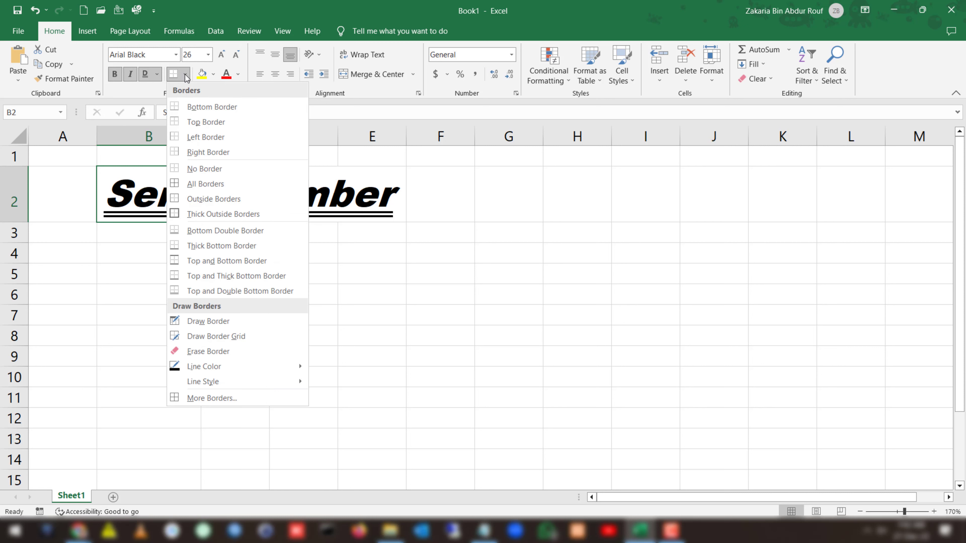
{"action": "left_click", "coordinate": [193, 108]}
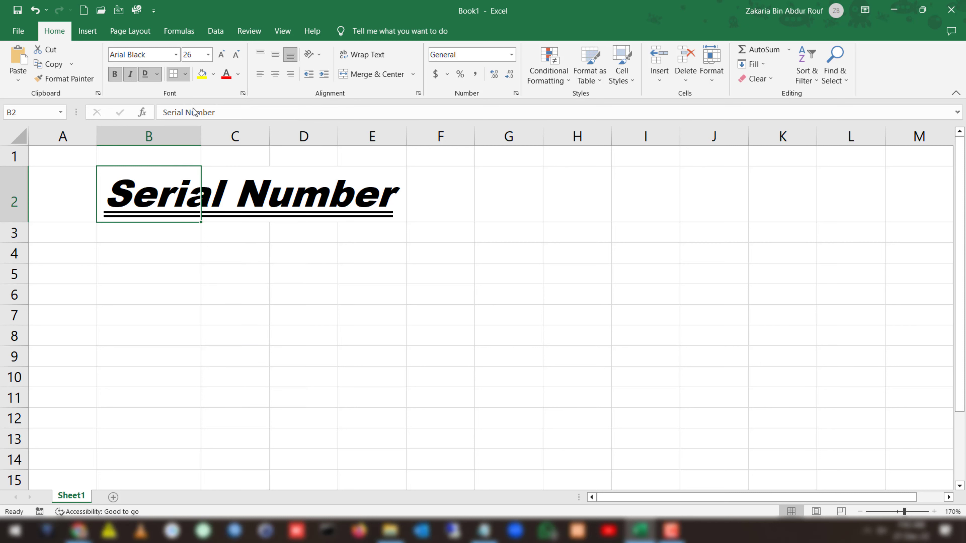
{"action": "left_click", "coordinate": [147, 256]}
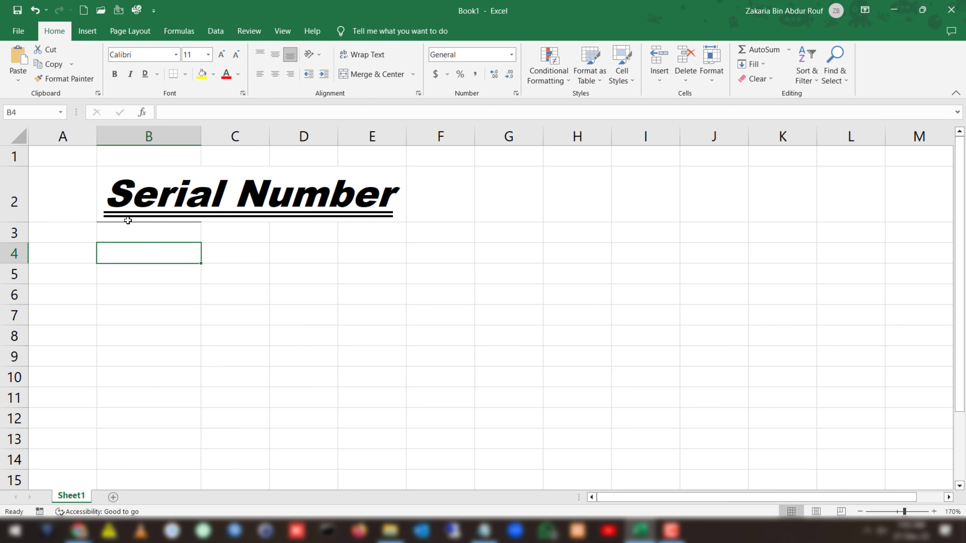
{"action": "left_click_drag", "start_coordinate": [202, 135], "coordinate": [202, 135]}
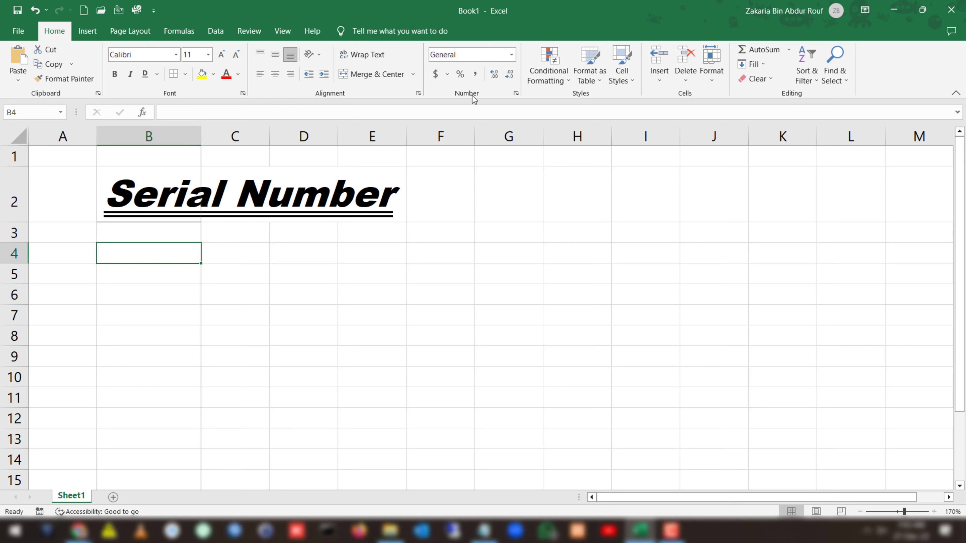
Apply a top border and all other borders to the empty cell B4.
{"action": "left_click", "coordinate": [186, 75]}
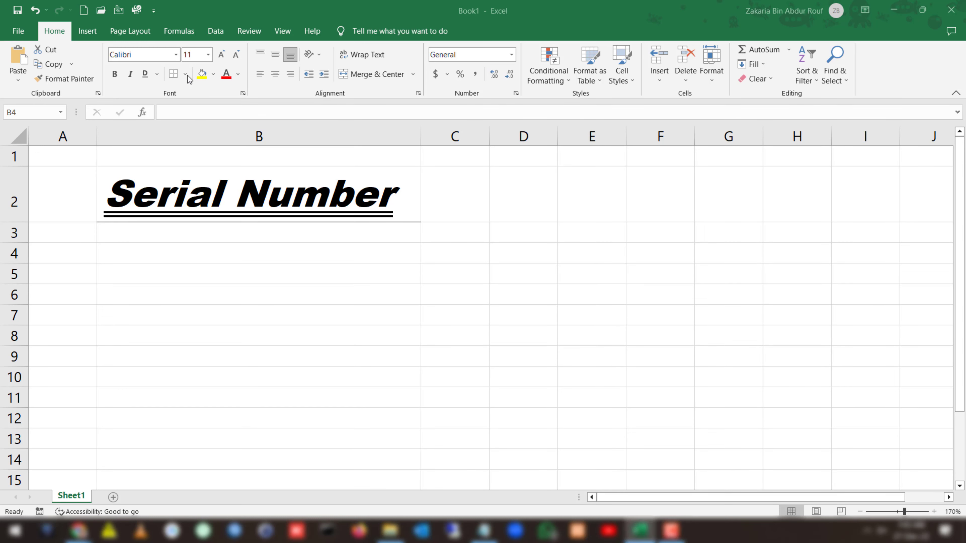
{"action": "left_click", "coordinate": [186, 75]}
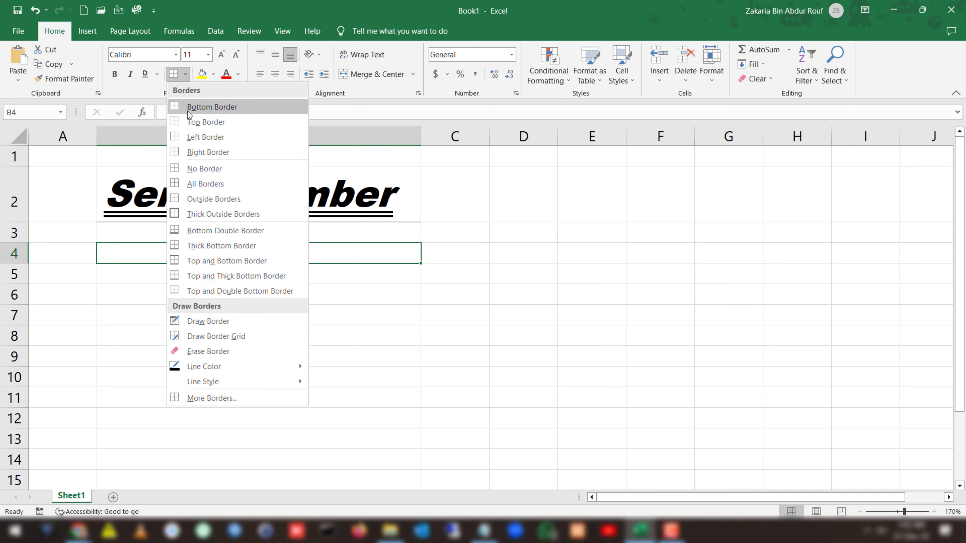
{"action": "left_click", "coordinate": [189, 122]}
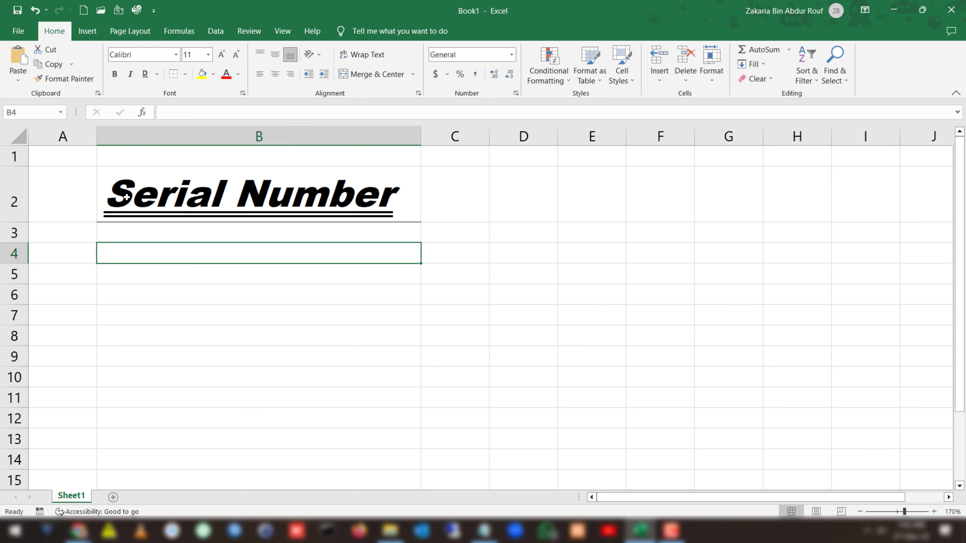
{"action": "left_click", "coordinate": [186, 74]}
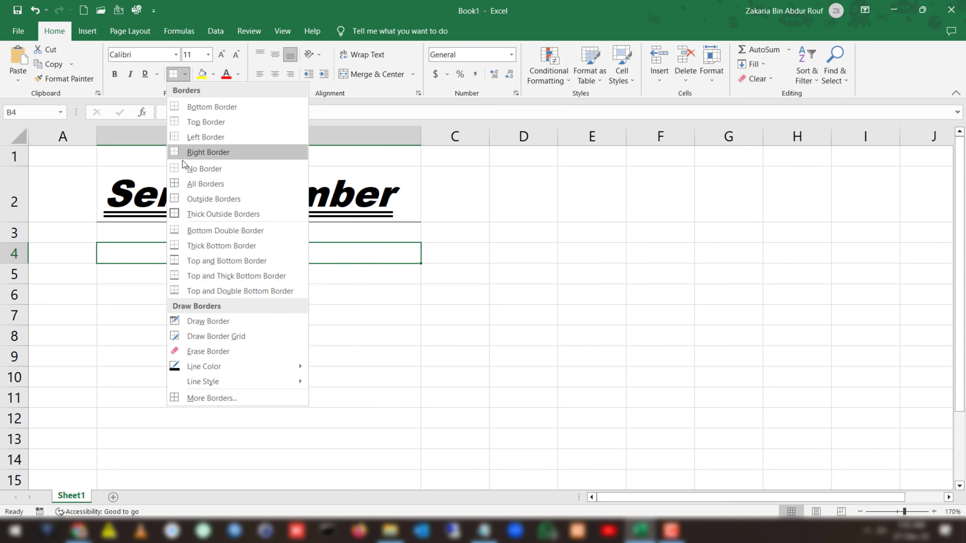
{"action": "left_click", "coordinate": [184, 183]}
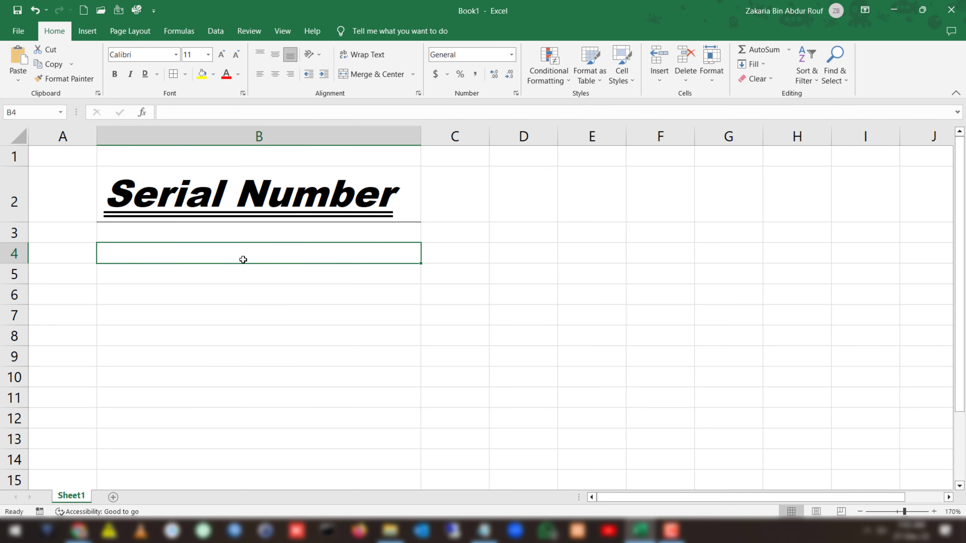
{"action": "left_click", "coordinate": [627, 114]}
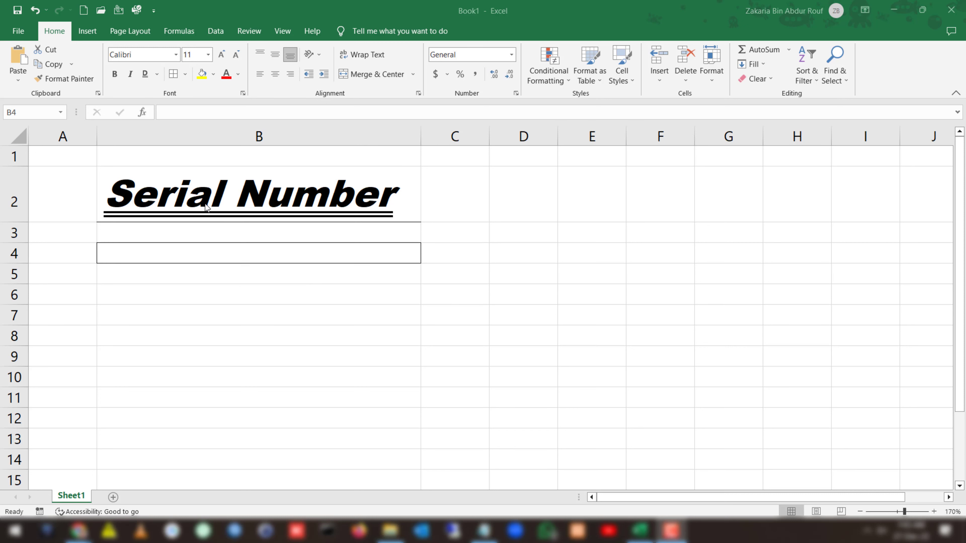
Fill cell B2 with the standard orange color and set the heading's font color to a light theme blue.
{"action": "left_click", "coordinate": [185, 158]}
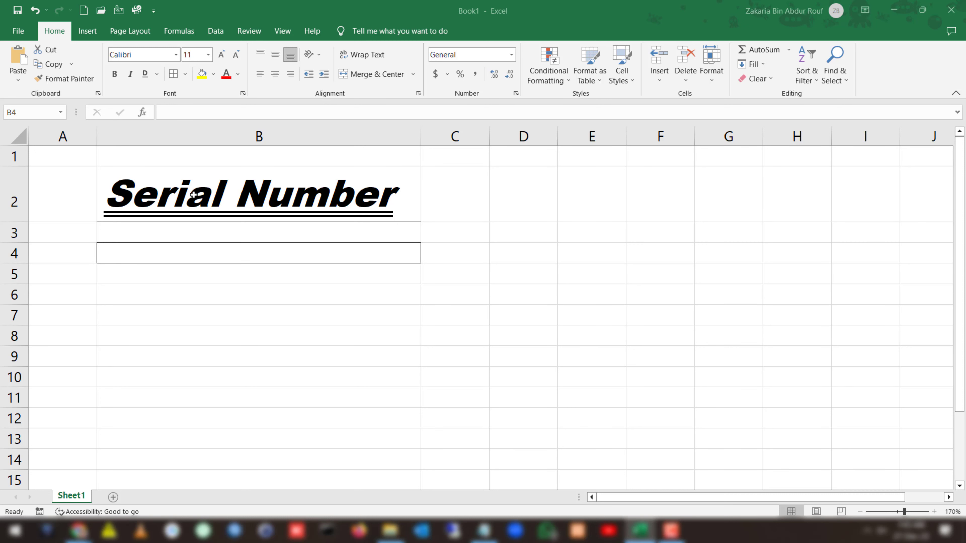
{"action": "key", "text": "Up"}
{"action": "key", "text": "Up"}
{"action": "left_click", "coordinate": [214, 74]}
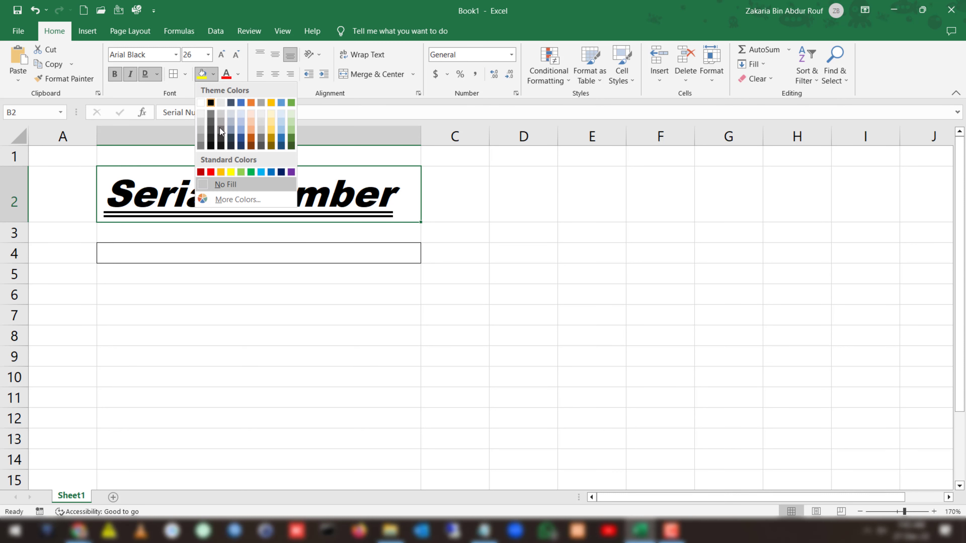
{"action": "left_click", "coordinate": [221, 172]}
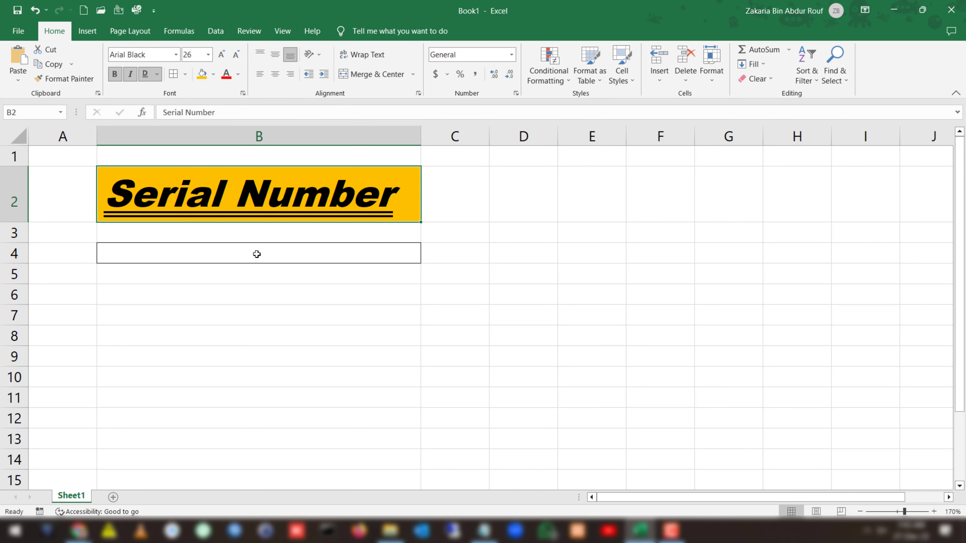
{"action": "left_click", "coordinate": [239, 75]}
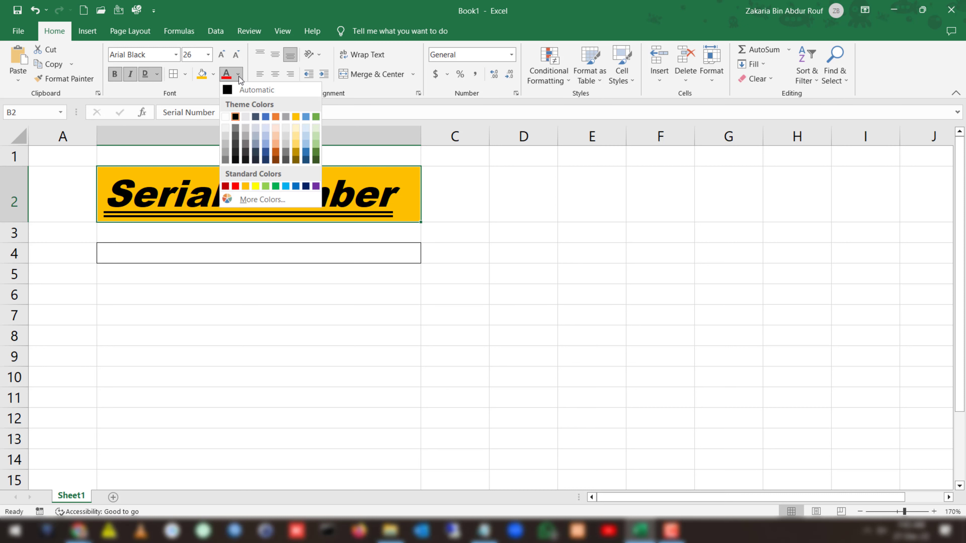
{"action": "left_click", "coordinate": [267, 137]}
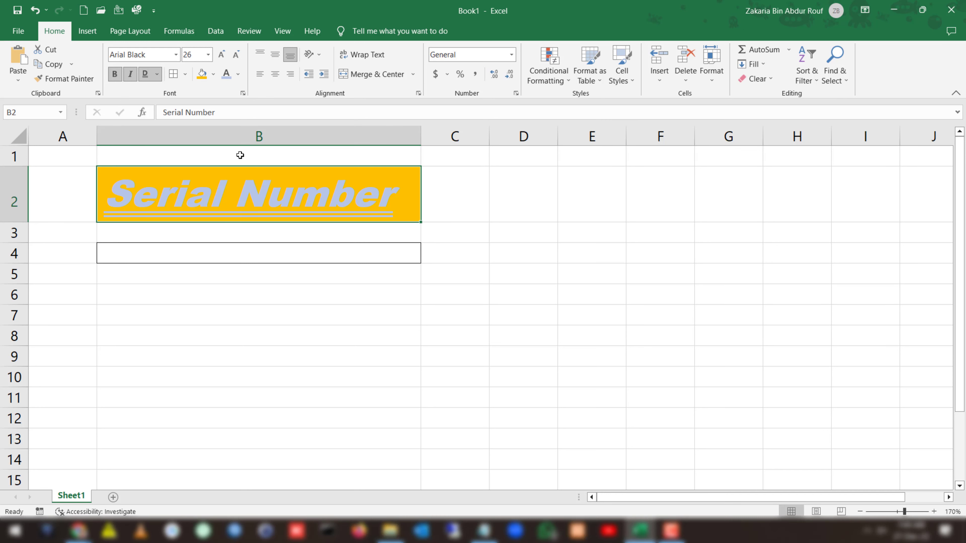
Fill the whole of column B with the same orange and set its font to Arial Black.
{"action": "left_click", "coordinate": [238, 137]}
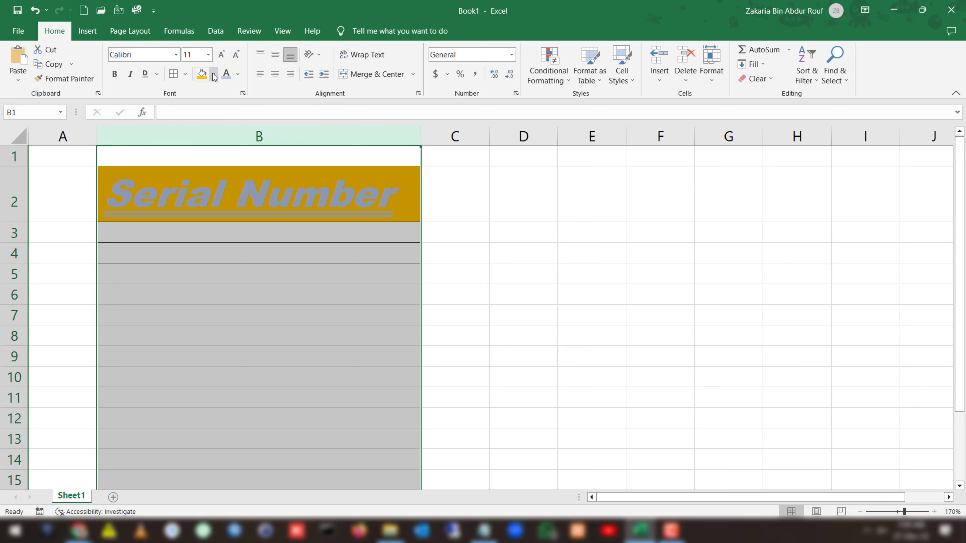
{"action": "left_click", "coordinate": [202, 74]}
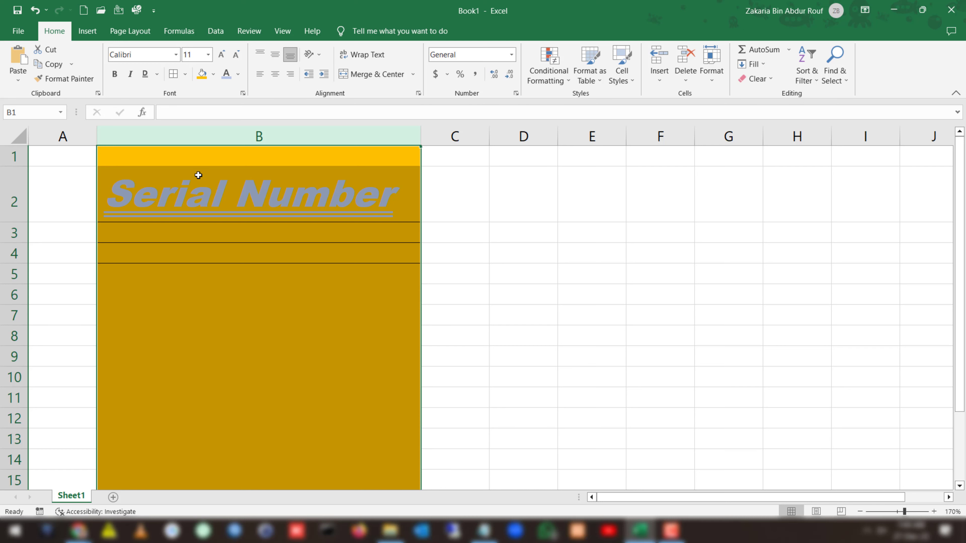
{"action": "left_click", "coordinate": [176, 56]}
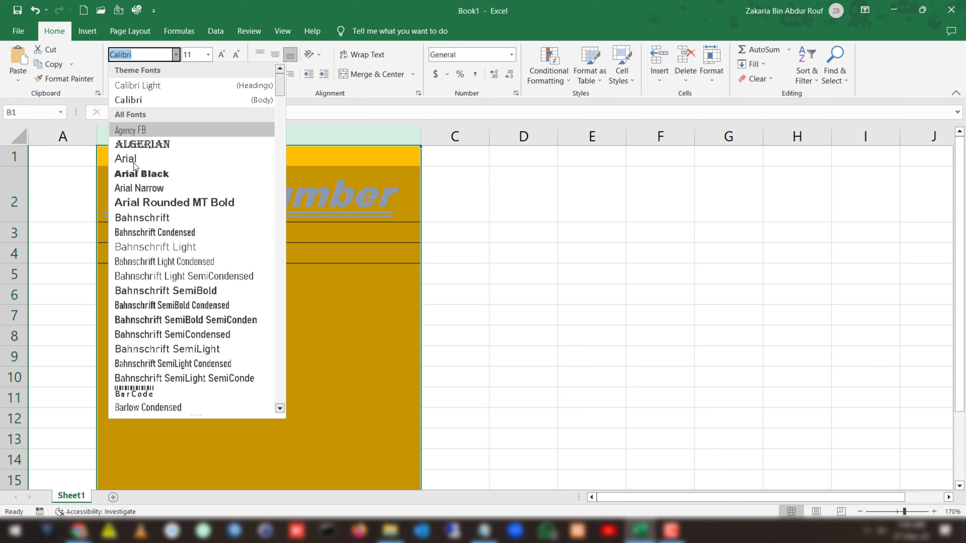
{"action": "left_click", "coordinate": [133, 169]}
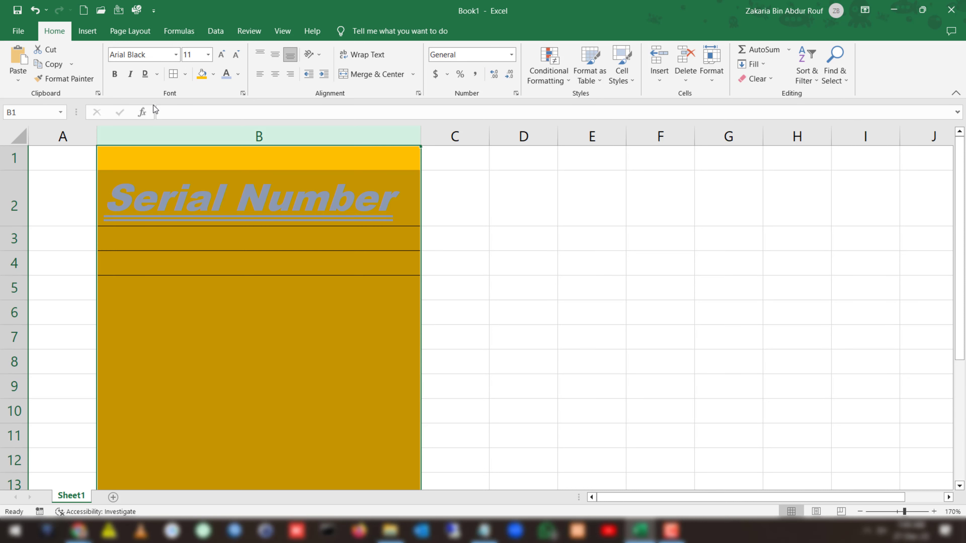
Fill the whole of row 3 with a medium blue-gray theme color.
{"action": "left_click", "coordinate": [53, 239]}
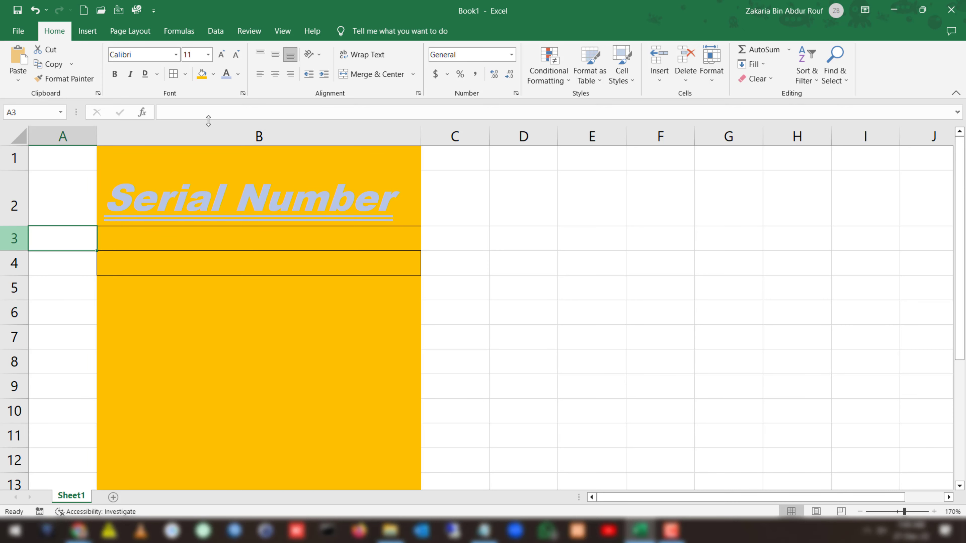
{"action": "key", "text": "shift+space"}
{"action": "left_click", "coordinate": [213, 74]}
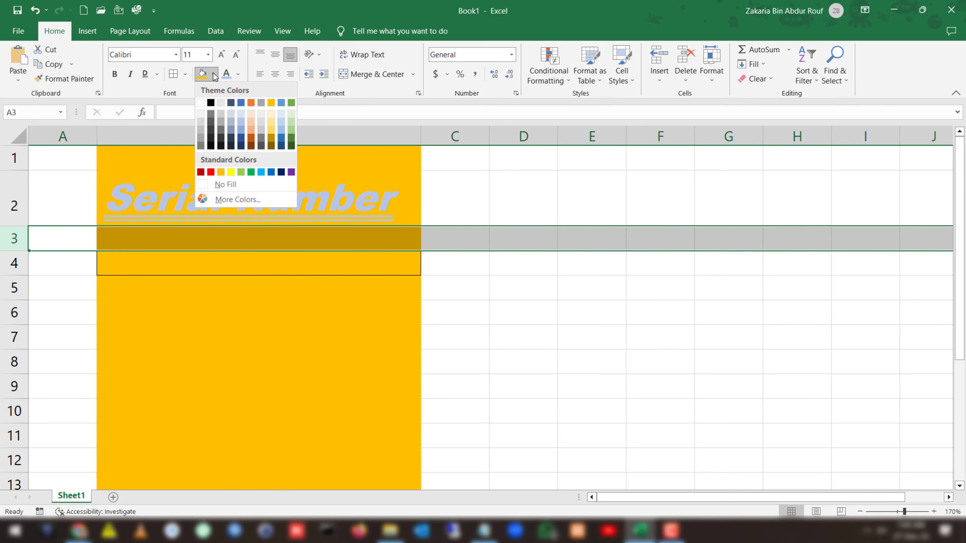
{"action": "left_click", "coordinate": [231, 132]}
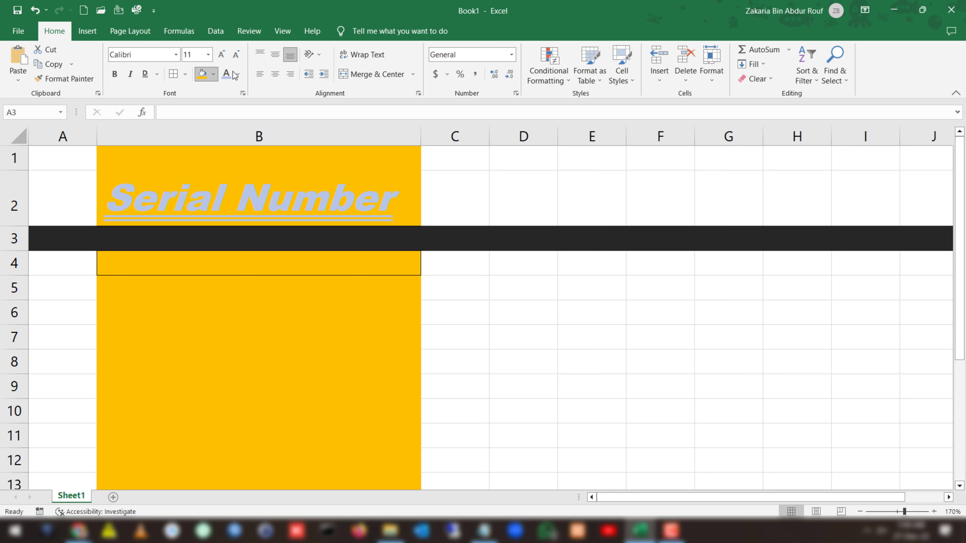
{"action": "key", "text": "F9"}
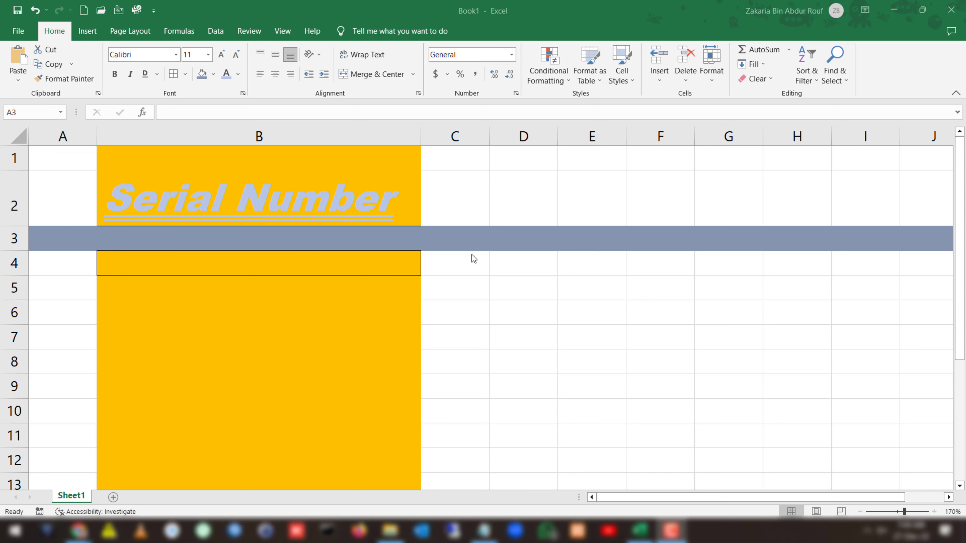
Examine the number, alignment, font, border, fill and protection options in the Format Cells dialog for row 3, leaving without changes.
{"action": "left_click", "coordinate": [512, 263]}
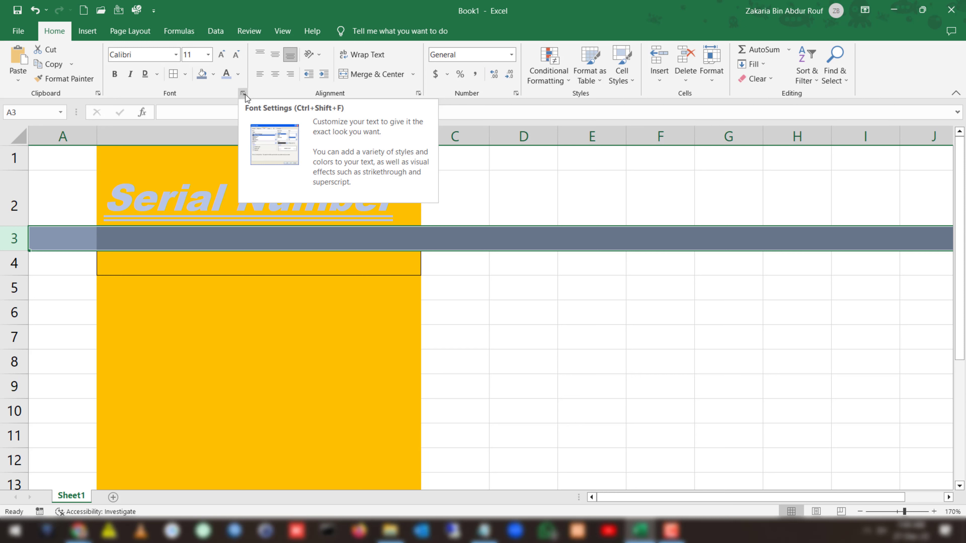
{"action": "left_click", "coordinate": [246, 94]}
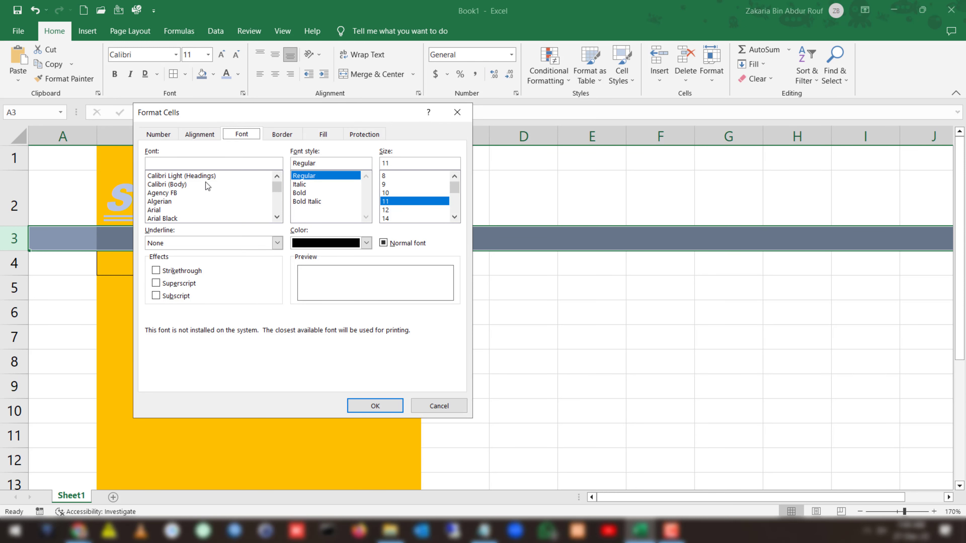
{"action": "left_click", "coordinate": [158, 135]}
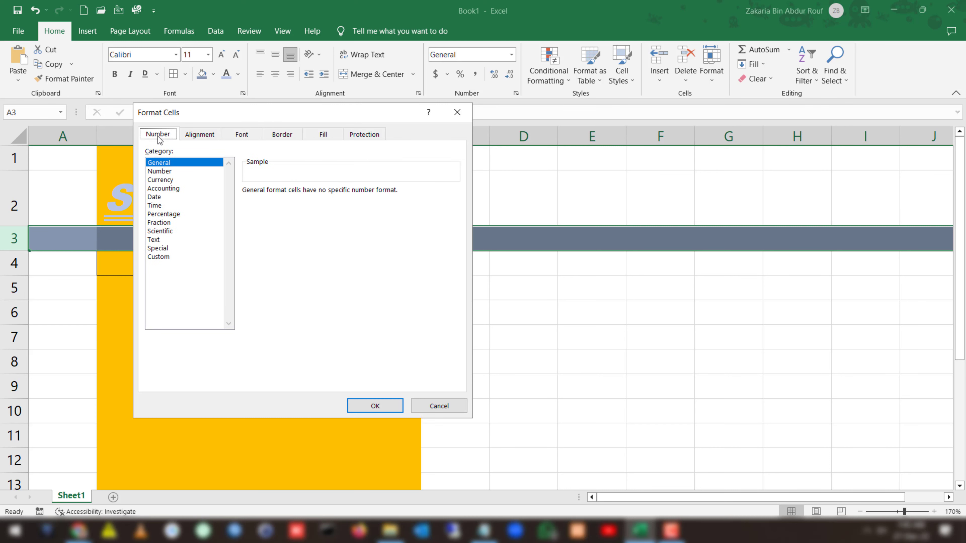
{"action": "left_click", "coordinate": [188, 136]}
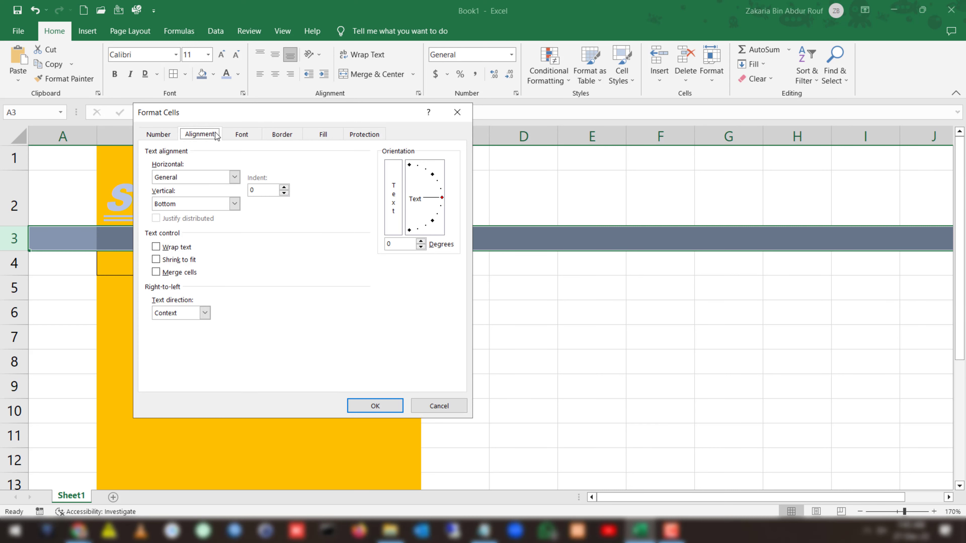
{"action": "left_click", "coordinate": [237, 136]}
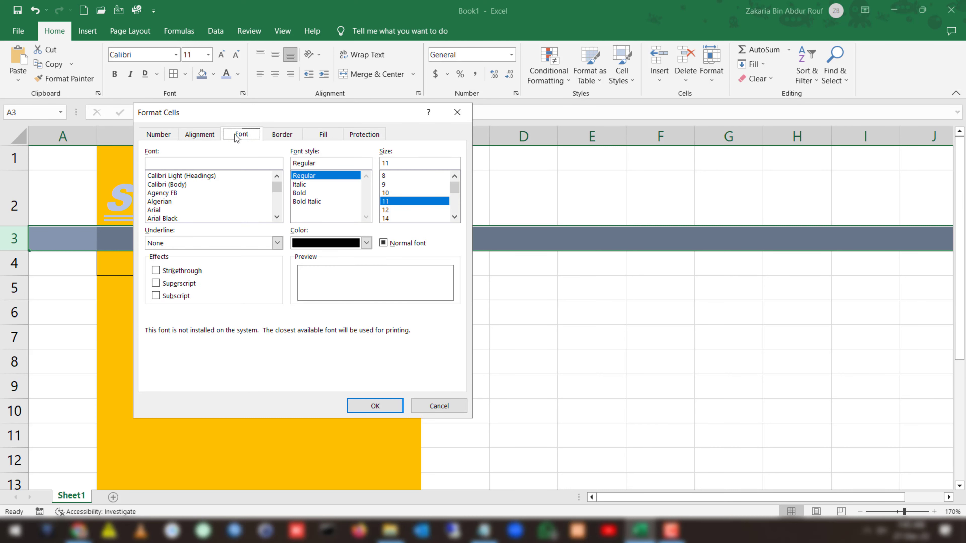
{"action": "left_click", "coordinate": [271, 136]}
{"action": "left_click", "coordinate": [313, 138]}
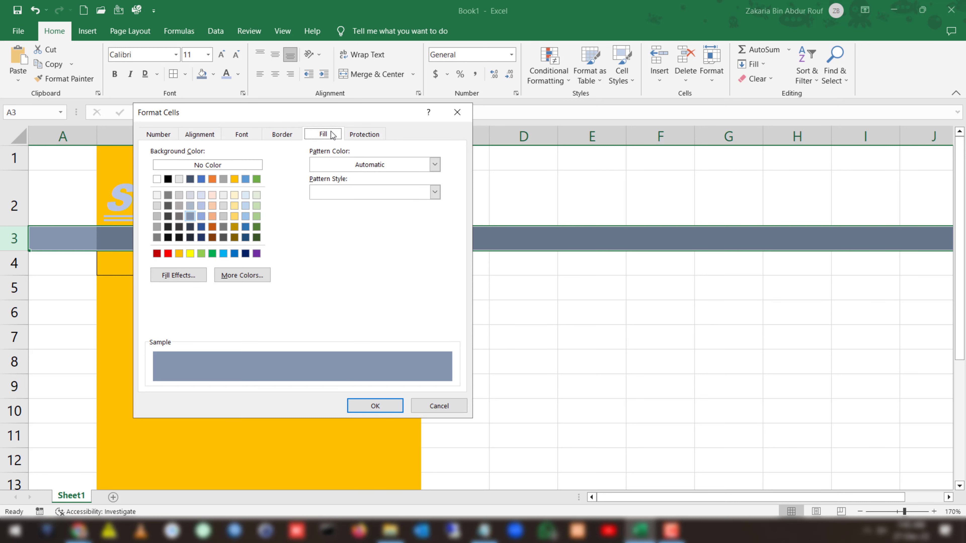
{"action": "left_click", "coordinate": [354, 135]}
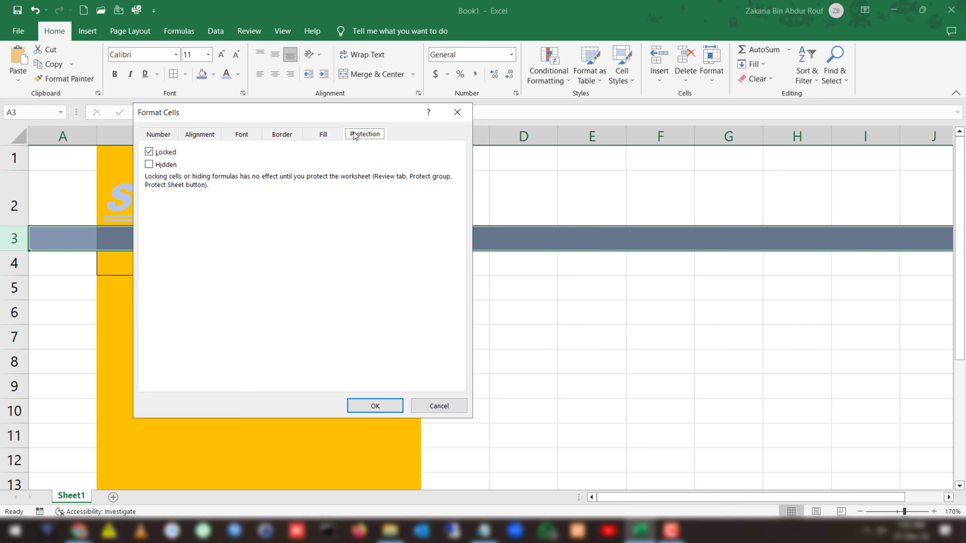
{"action": "left_click", "coordinate": [426, 407]}
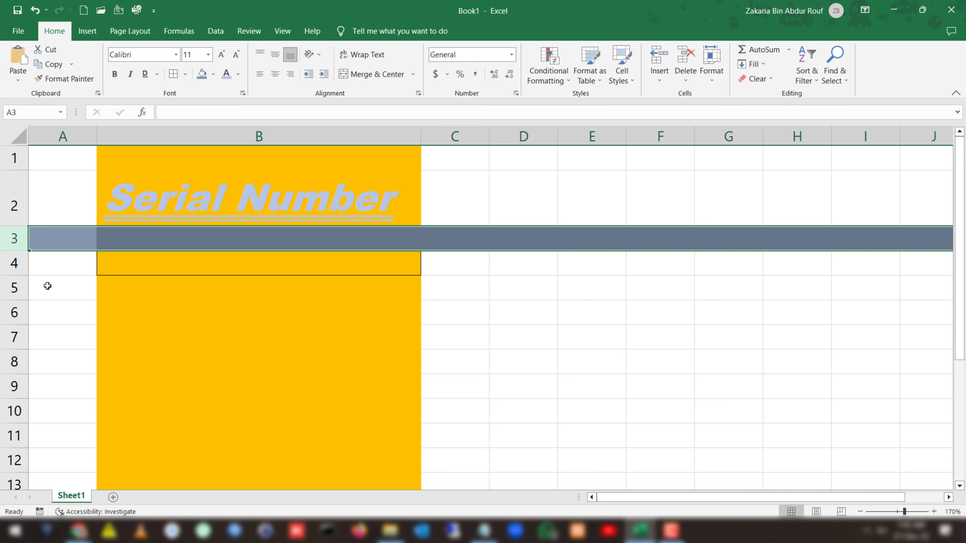